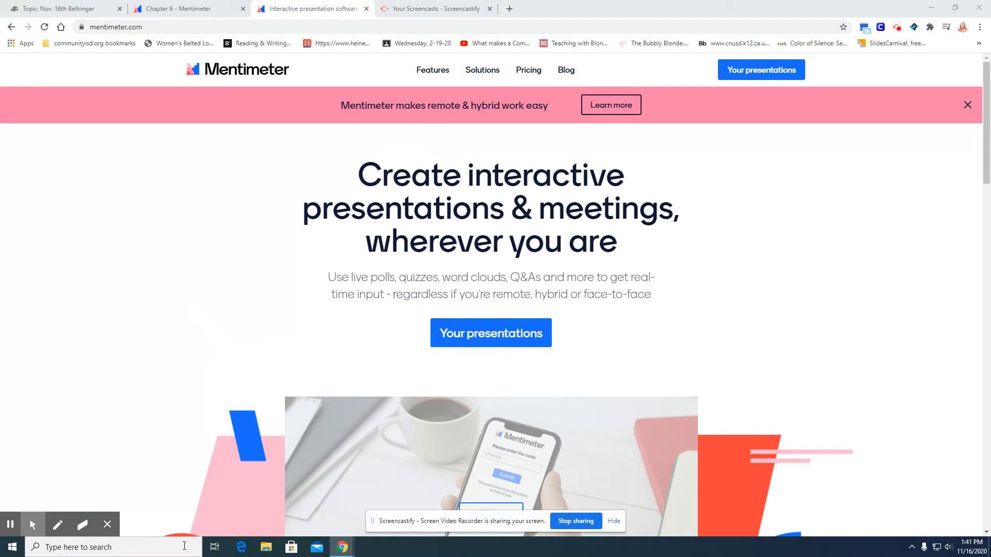
left_click(177, 13)
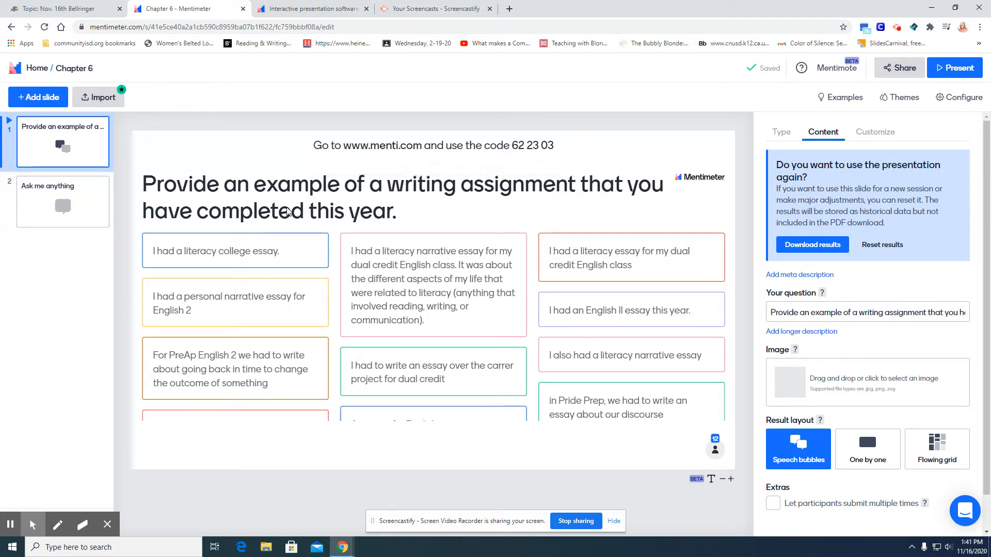
left_click(100, 203)
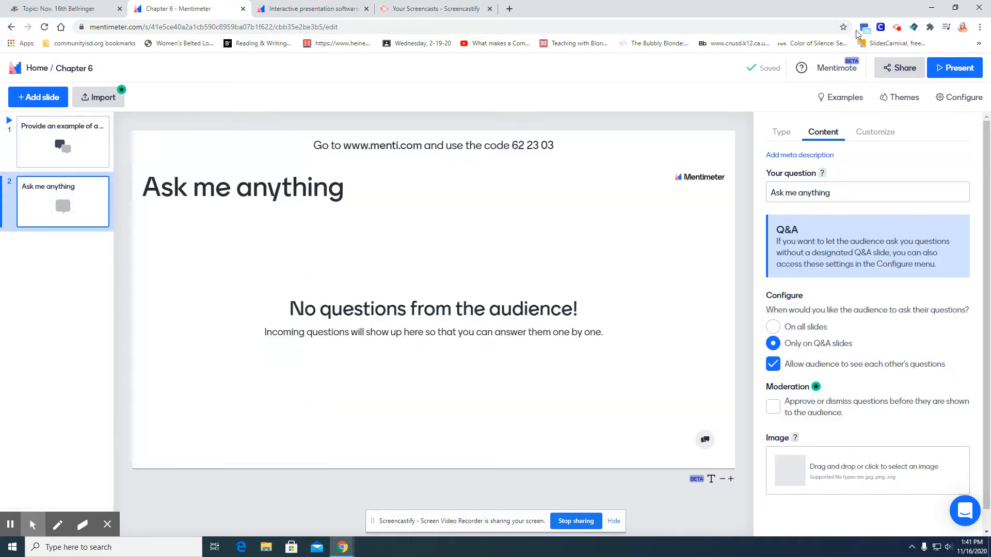
left_click(779, 133)
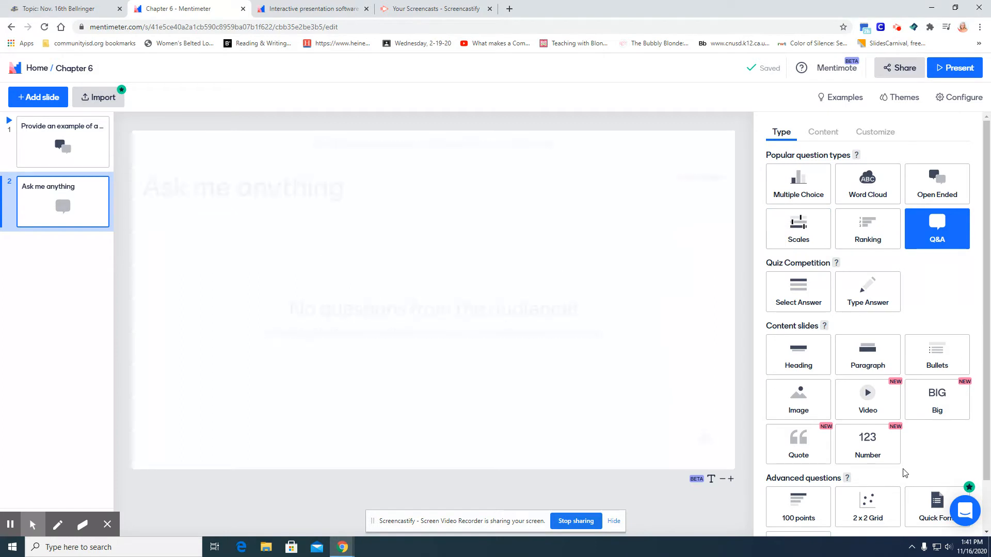
left_click(85, 138)
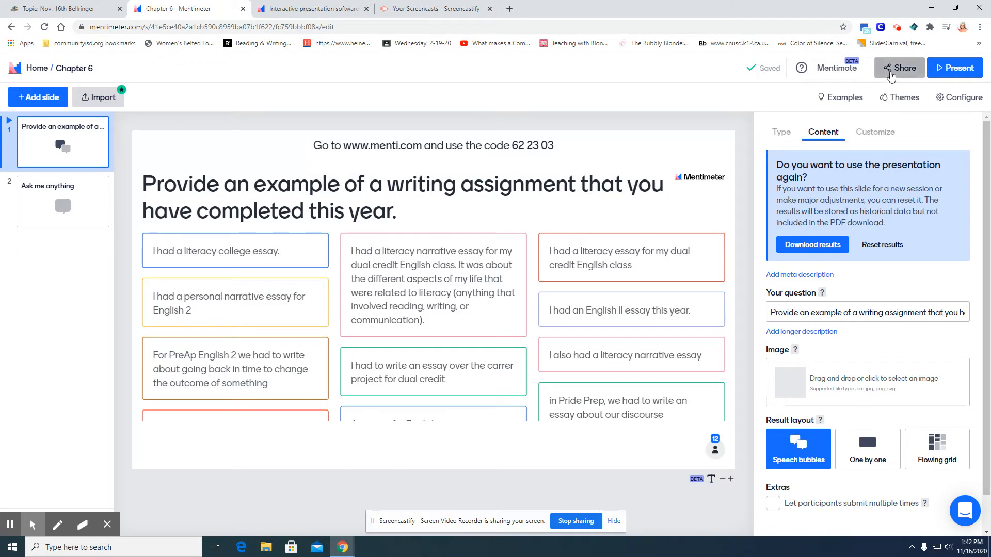
left_click(890, 72)
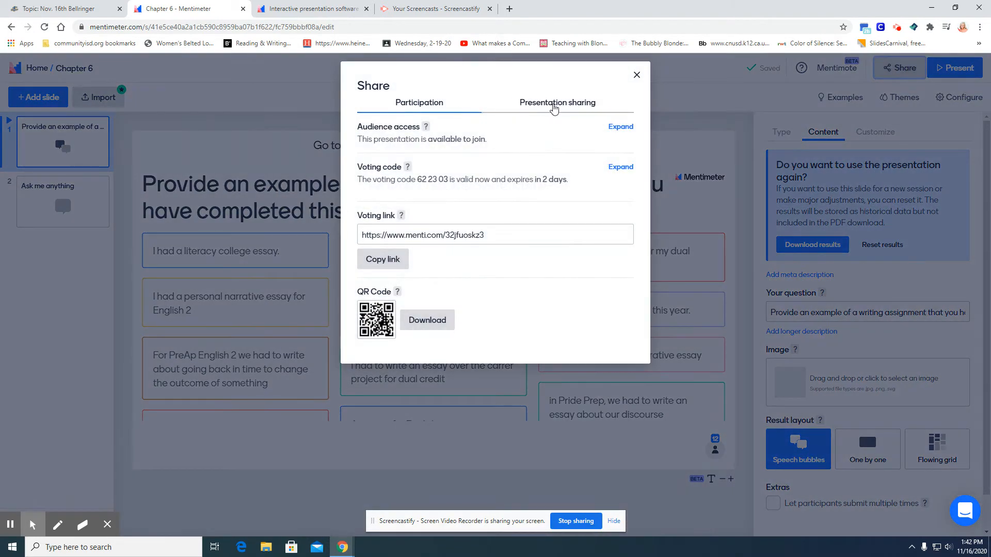
- Copy the Mentimeter embed code from Presentation sharing and go to the Nov. 16th Bellringer discussion
left_click(554, 110)
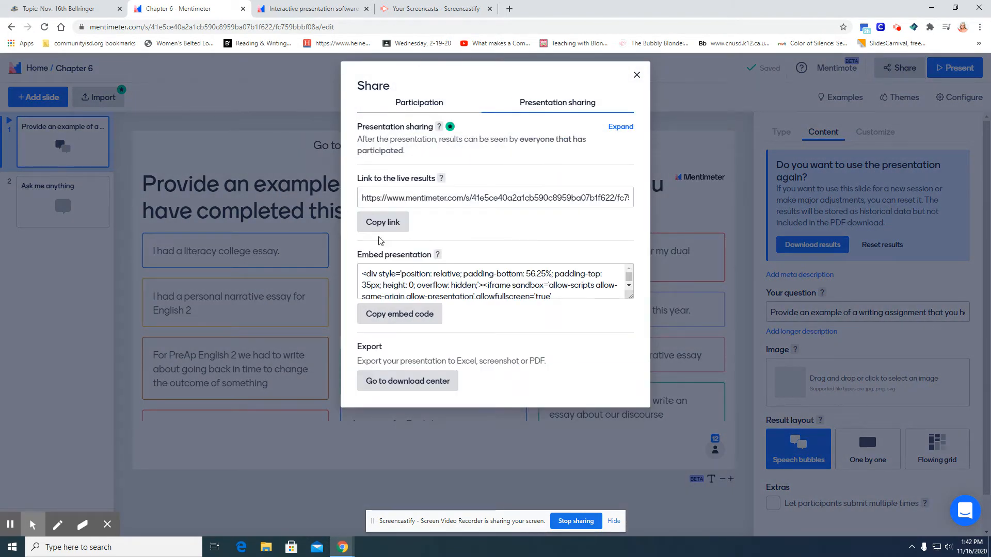
left_click(376, 313)
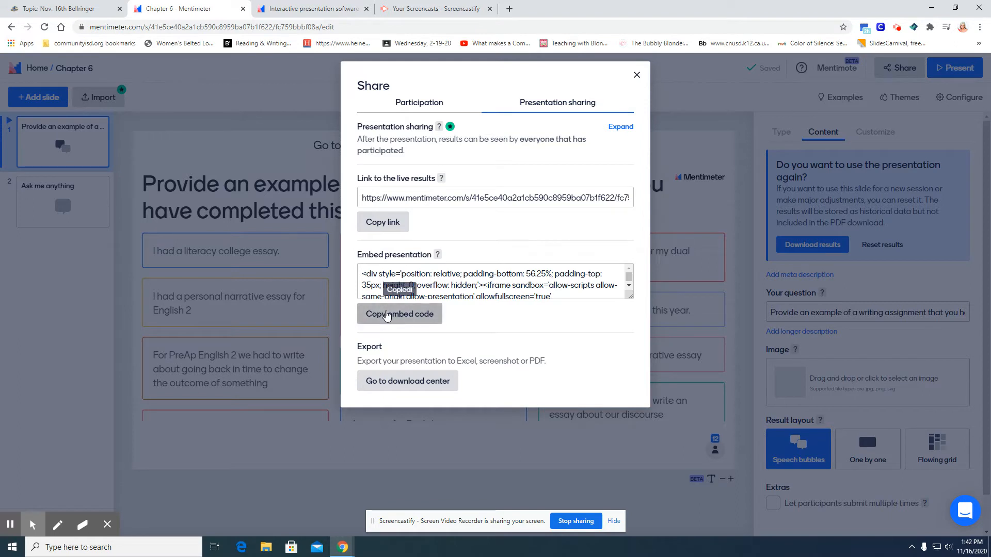
left_click(65, 9)
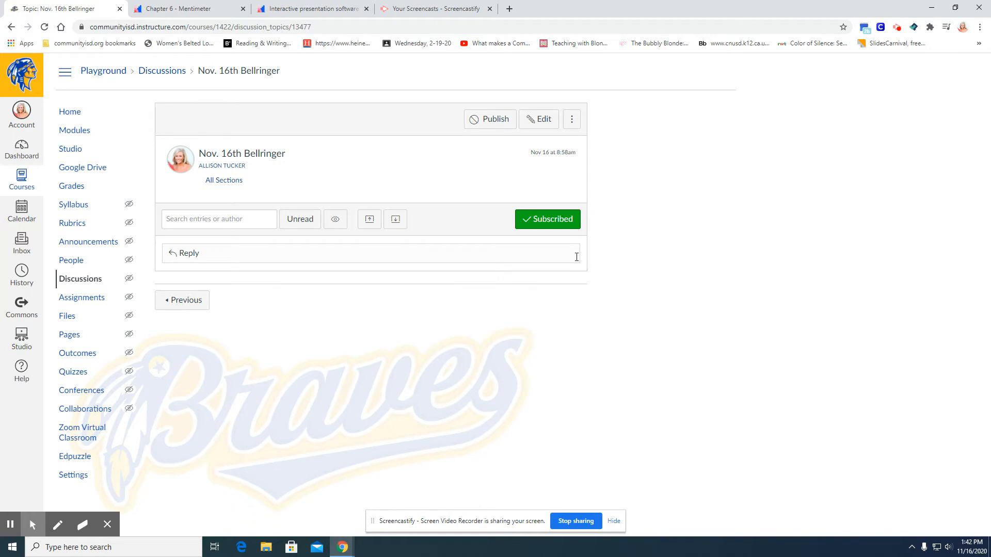
- Edit the discussion and paste the embed code into its raw HTML message body
left_click(540, 119)
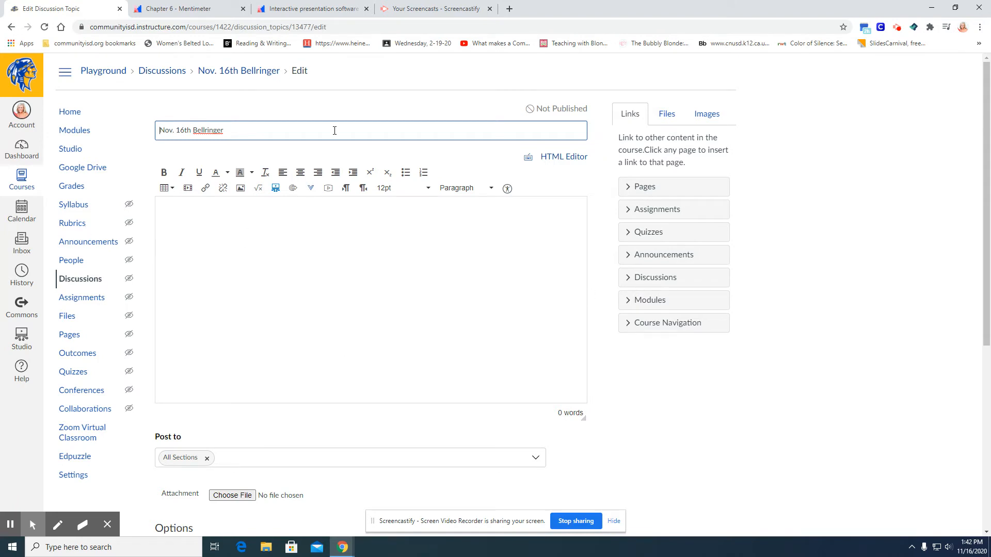
scroll(473, 283, "down", 1)
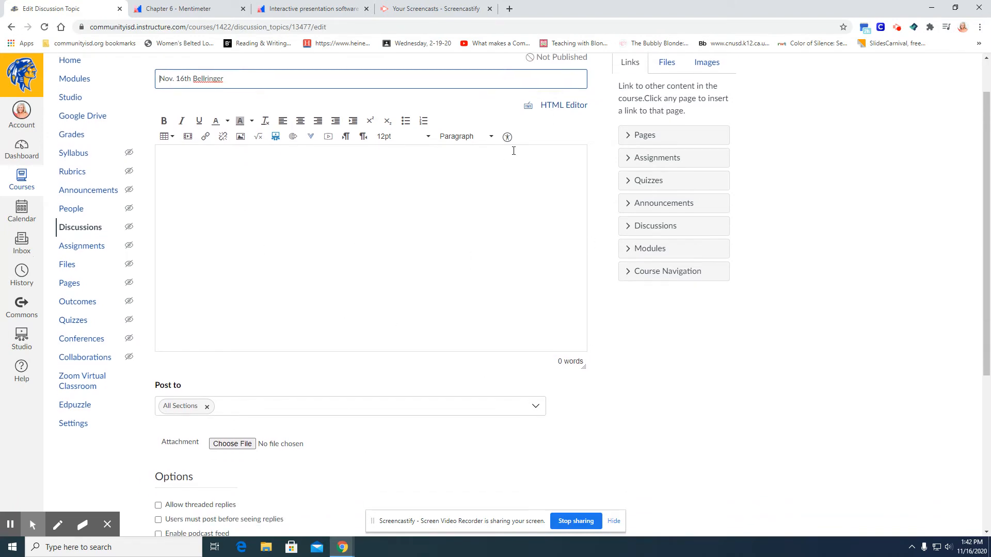
scroll(465, 179, "up", 1)
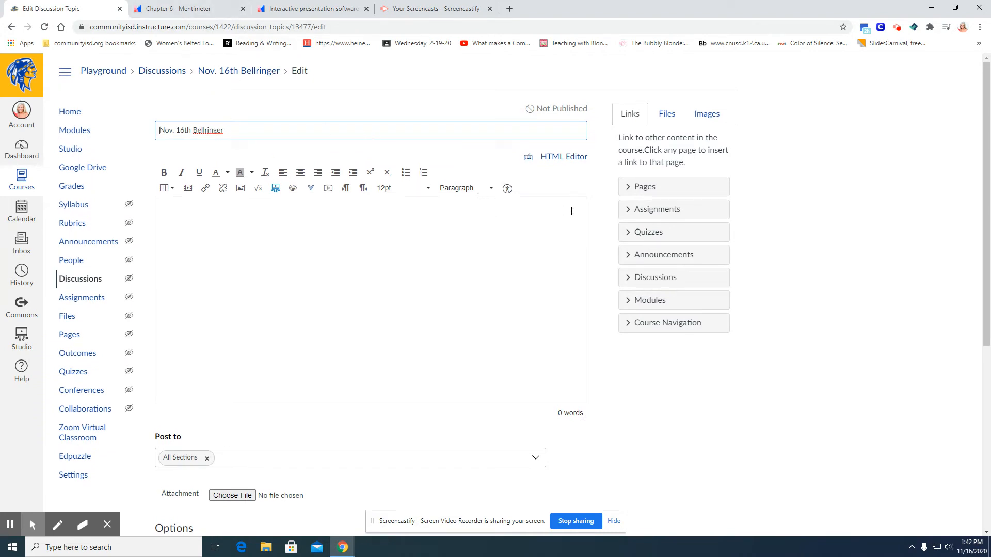
left_click(563, 157)
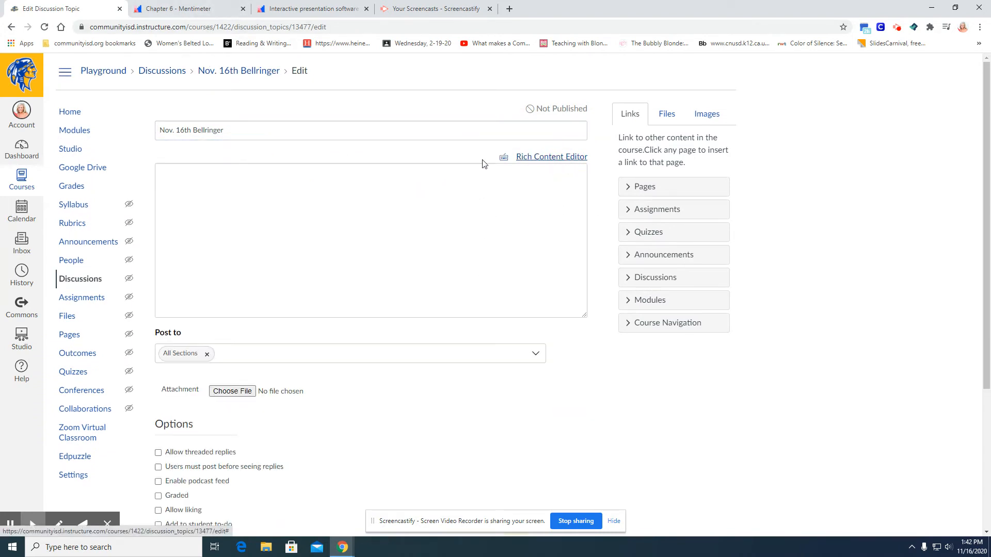
left_click(237, 204)
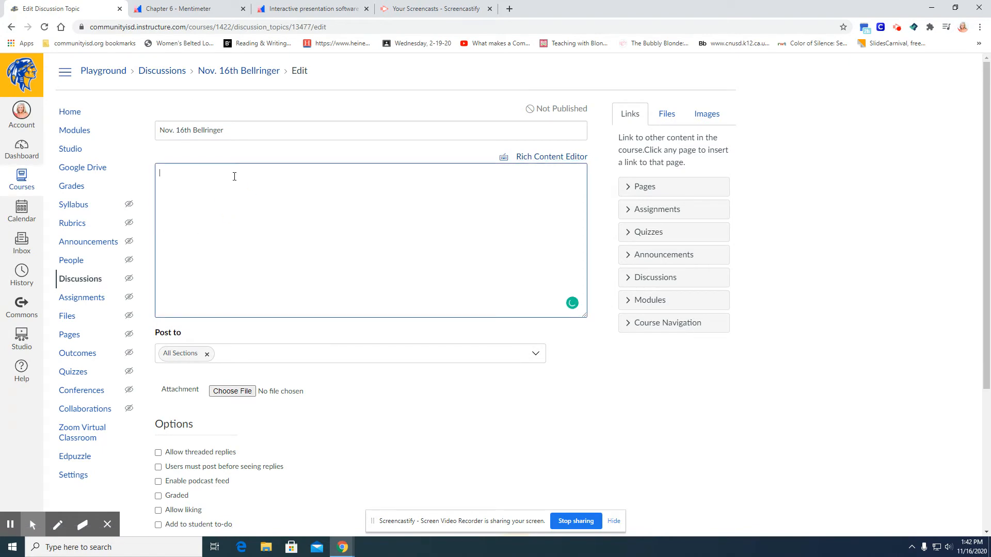
right_click(235, 178)
left_click(261, 256)
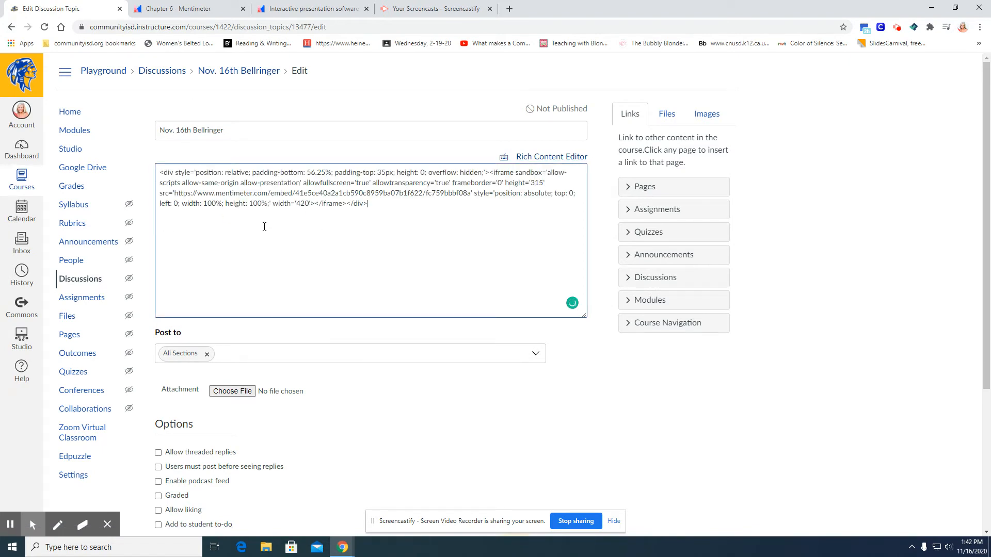
- Check the embed code in Mentimeter once more and return to the discussion edit form
left_click(204, 10)
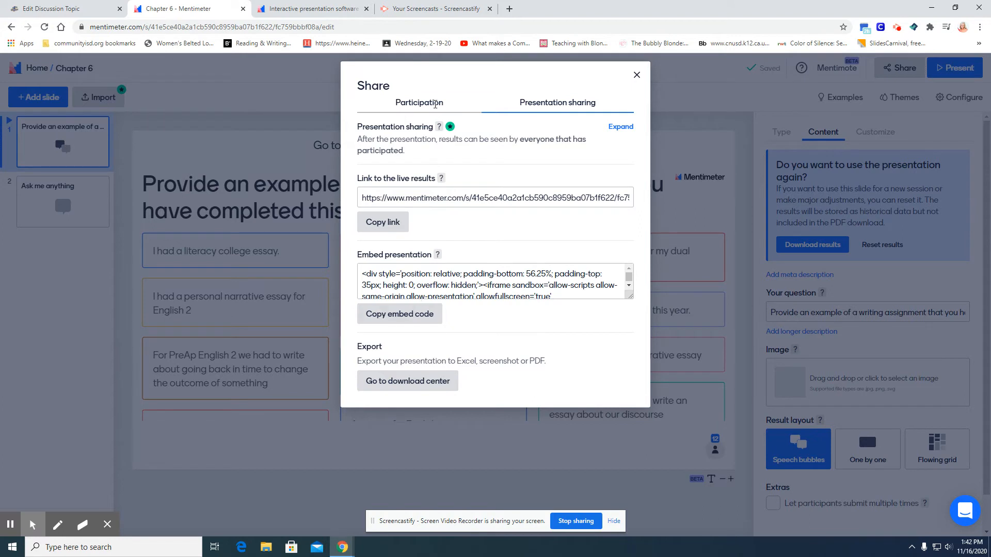
left_click(63, 9)
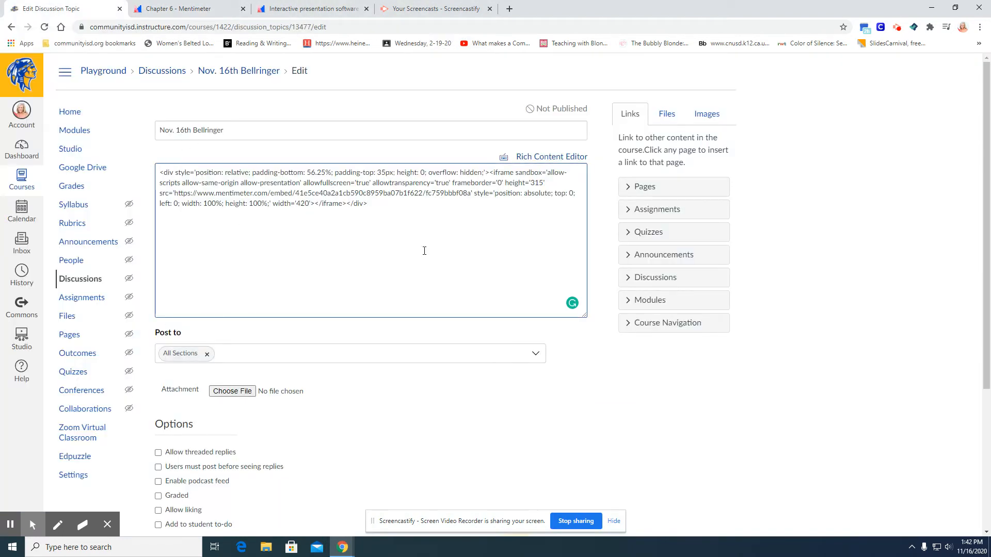
scroll(533, 354, "down", 2)
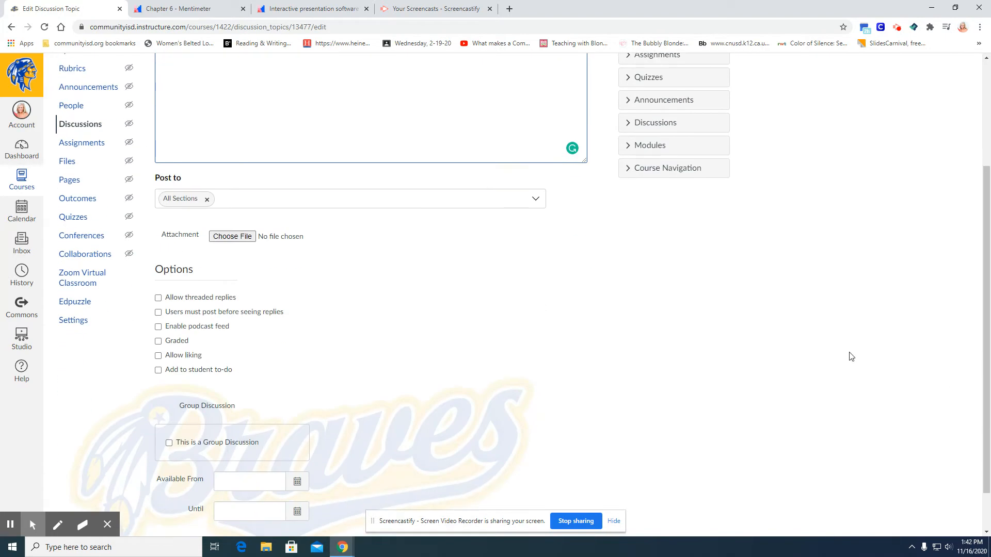
scroll(849, 353, "down", 1)
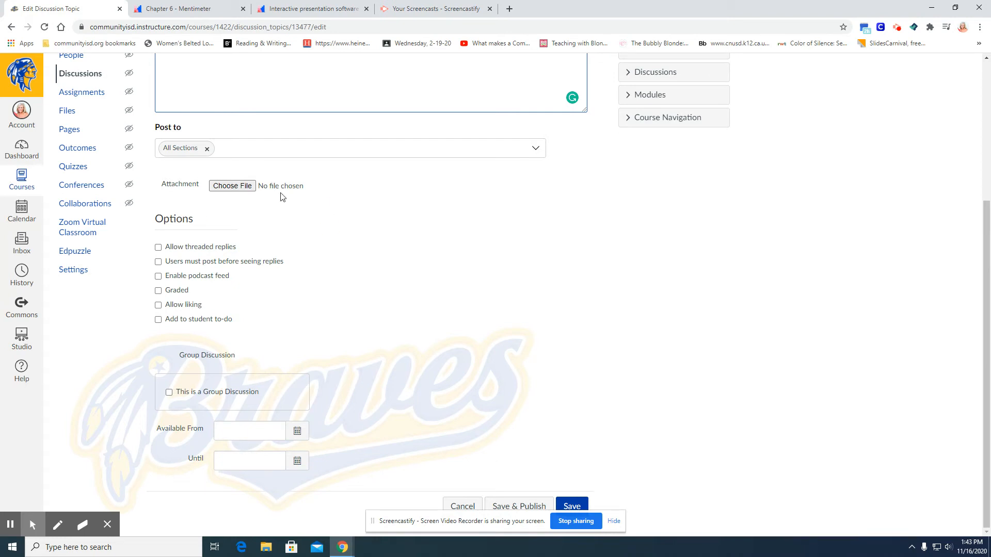
- Save the discussion and show the embedded Mentimeter question full screen
left_click(568, 509)
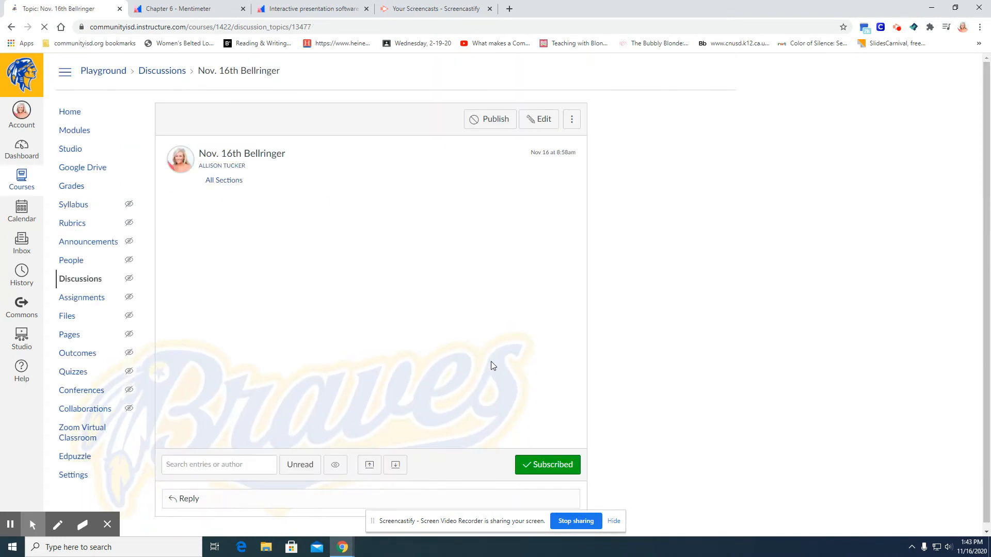
left_click(461, 347)
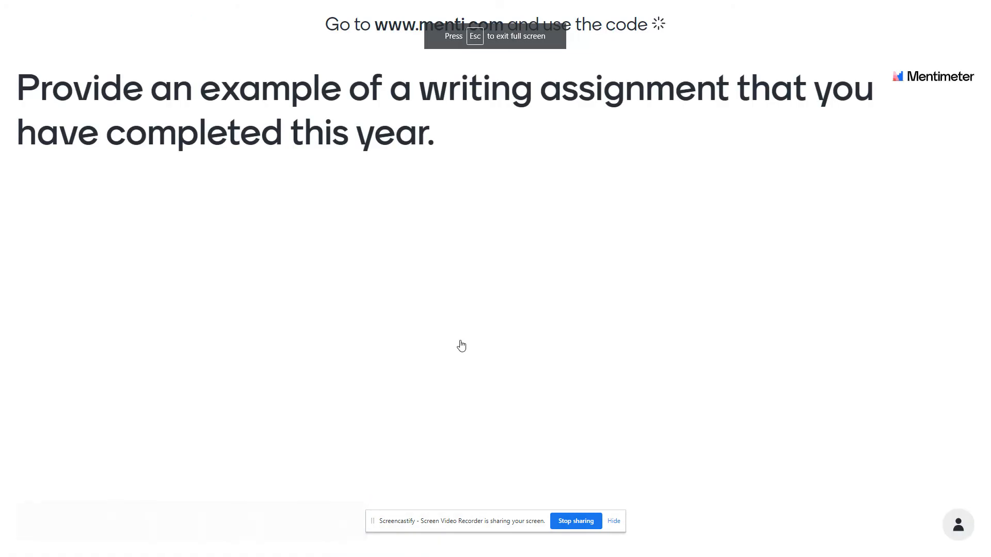
- Leave full screen, reload the discussion so the embedded slide displays, then return to Mentimeter
key("Escape")
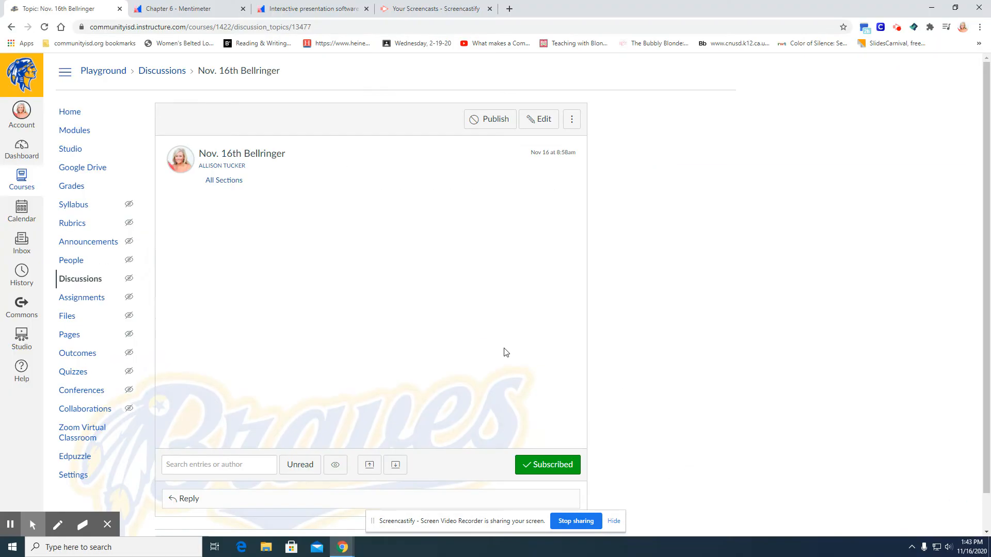
left_click(43, 27)
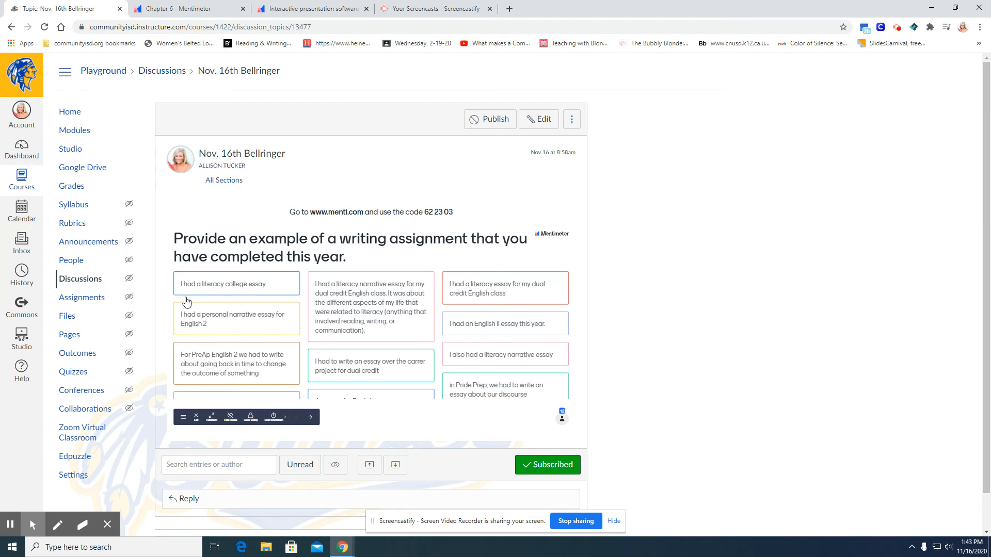
left_click(228, 6)
left_click(635, 74)
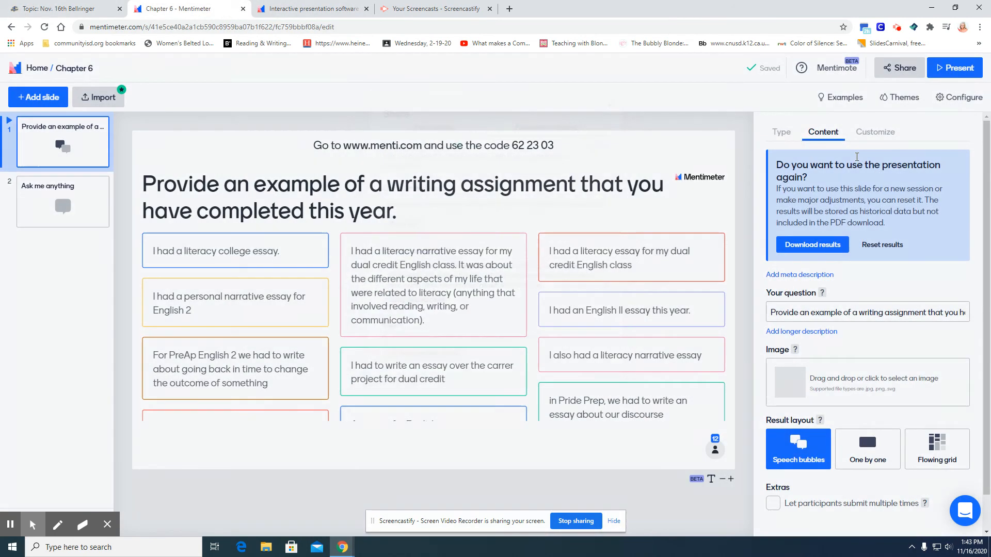
left_click(780, 132)
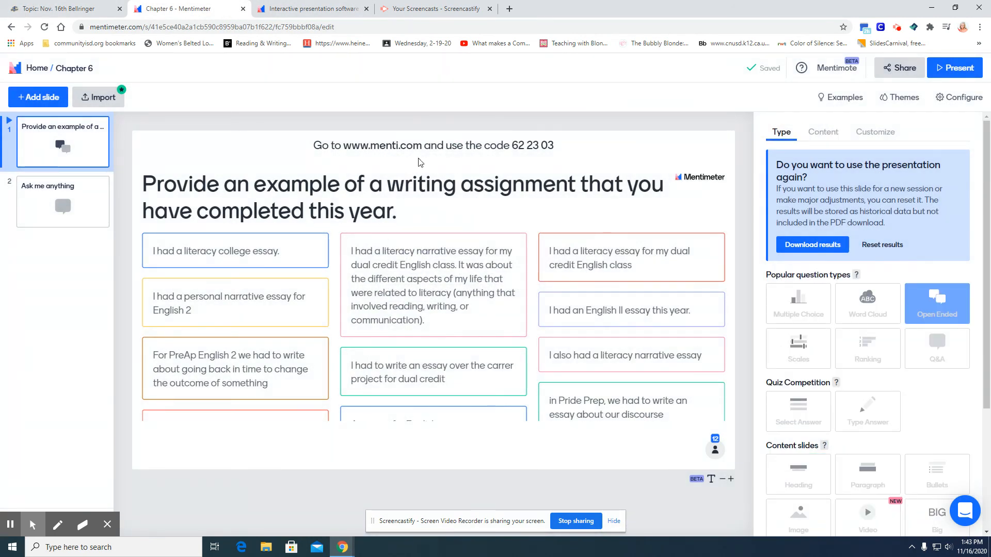
scroll(842, 319, "down", 1)
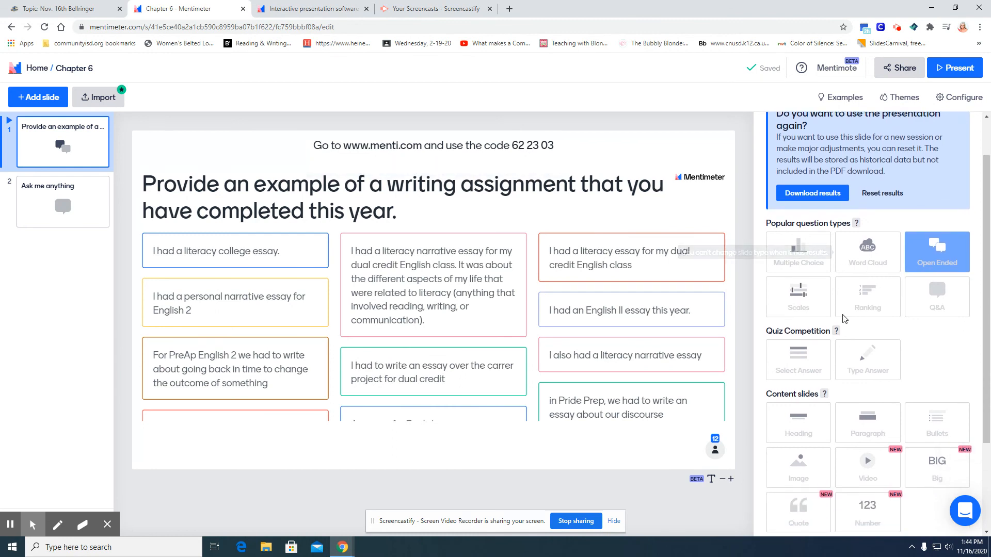
scroll(796, 421, "down", 2)
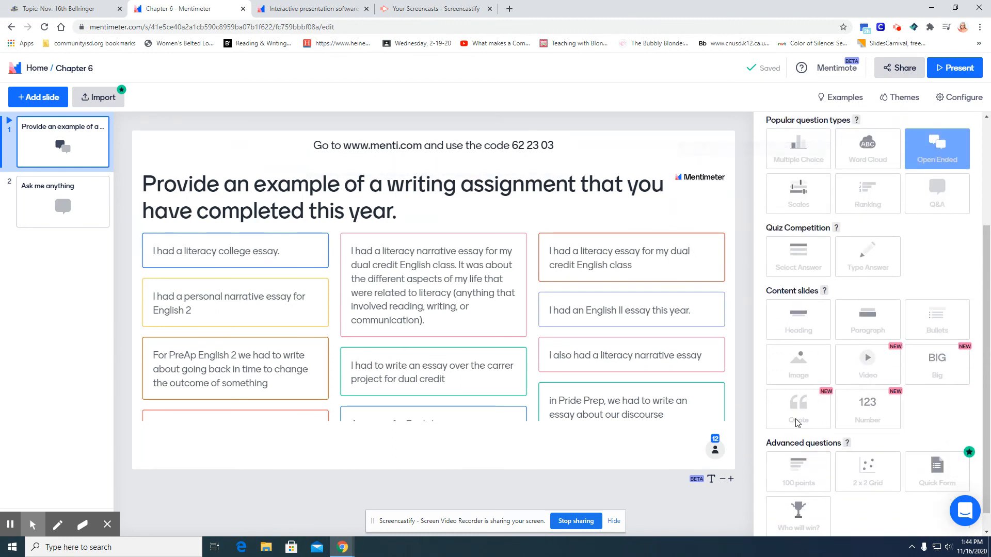
scroll(796, 422, "down", 1)
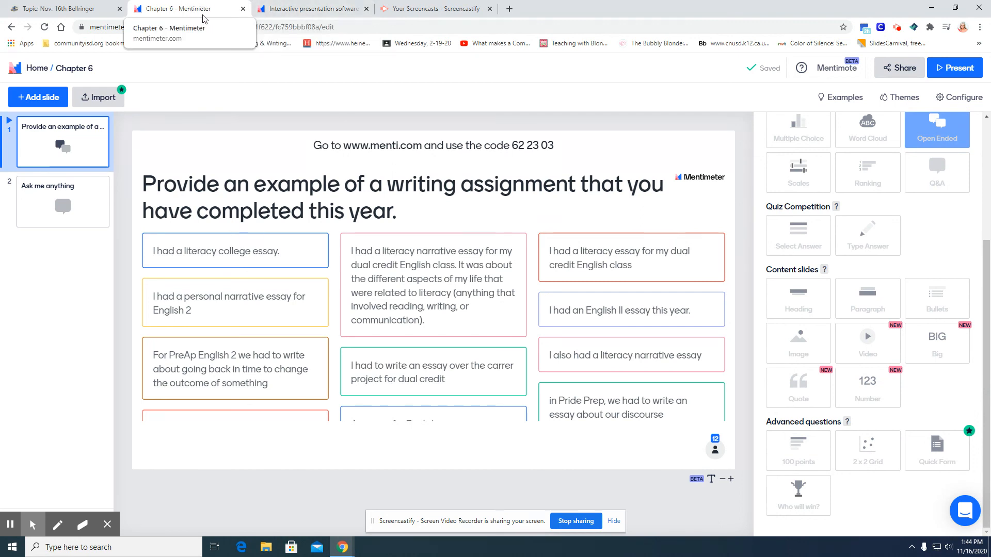
left_click(311, 8)
left_click(59, 9)
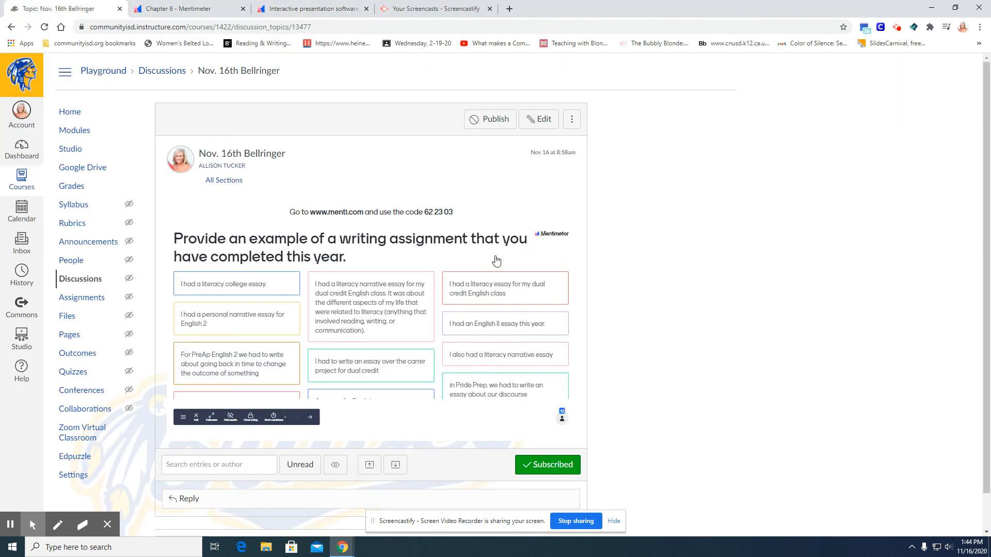
scroll(496, 261, "down", 1)
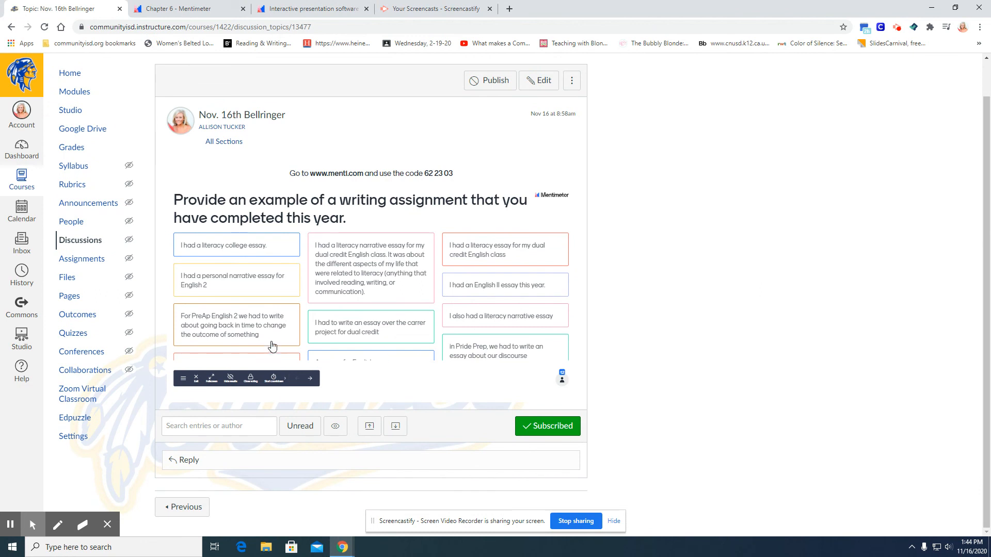
scroll(272, 348, "up", 1)
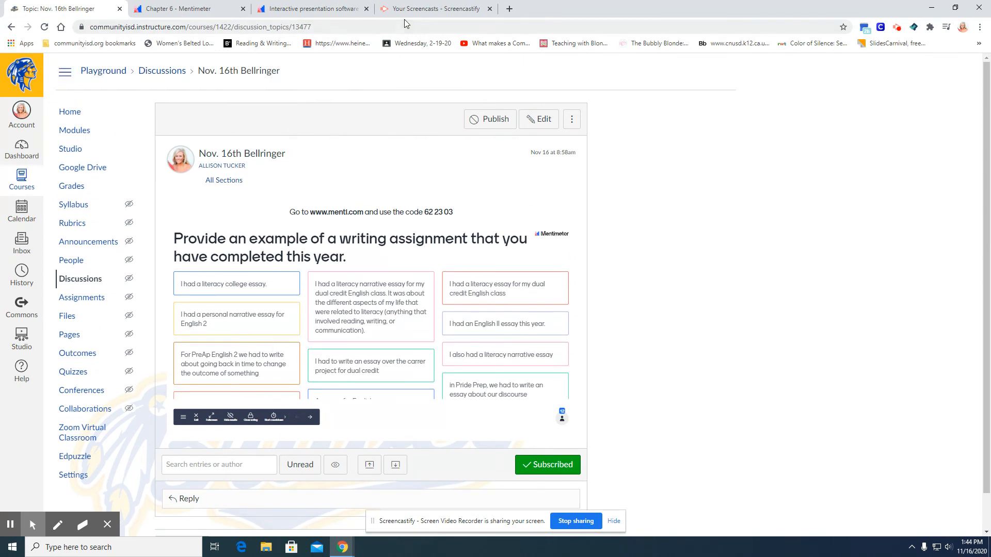